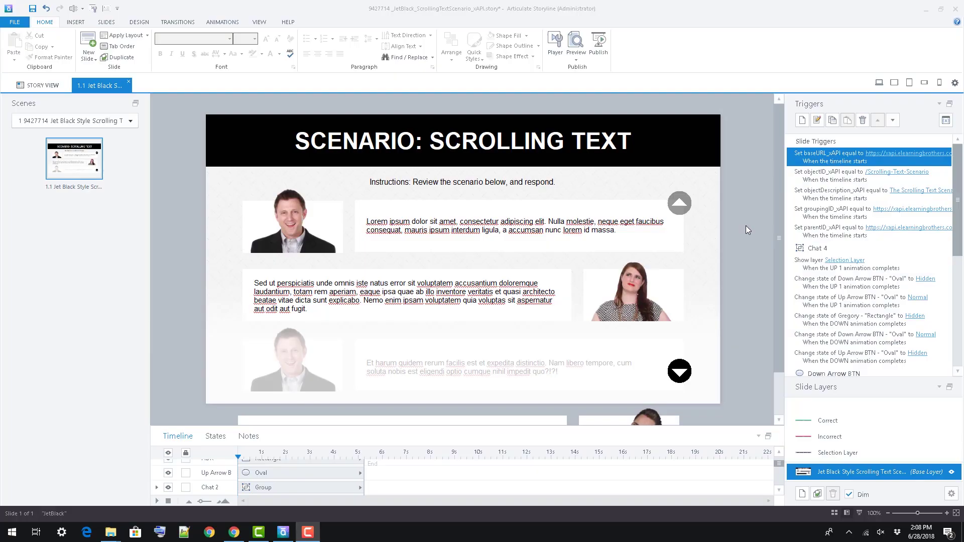
scroll(746, 227, "down", 1)
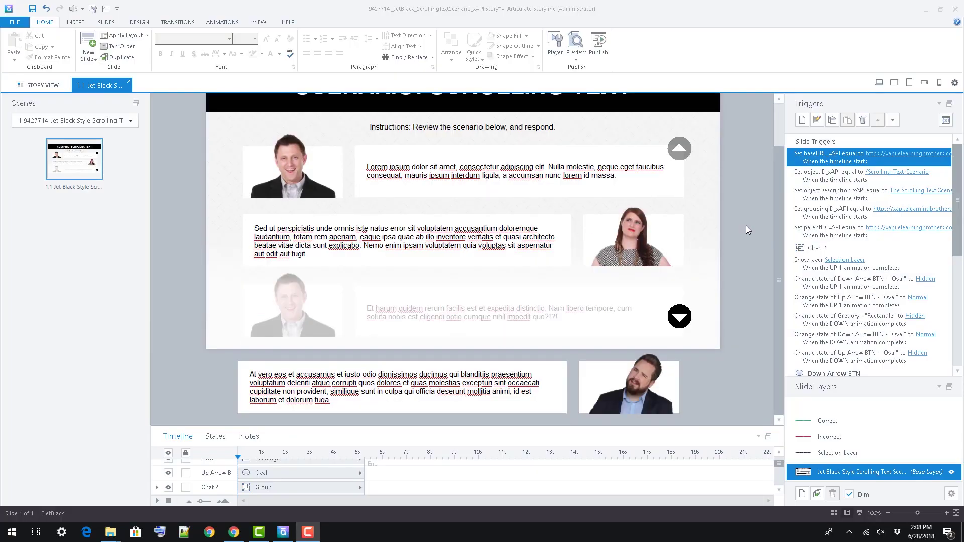
scroll(745, 226, "up", 1)
- Preview the Scrolling Text scenario slide from the Home ribbon
left_click(575, 42)
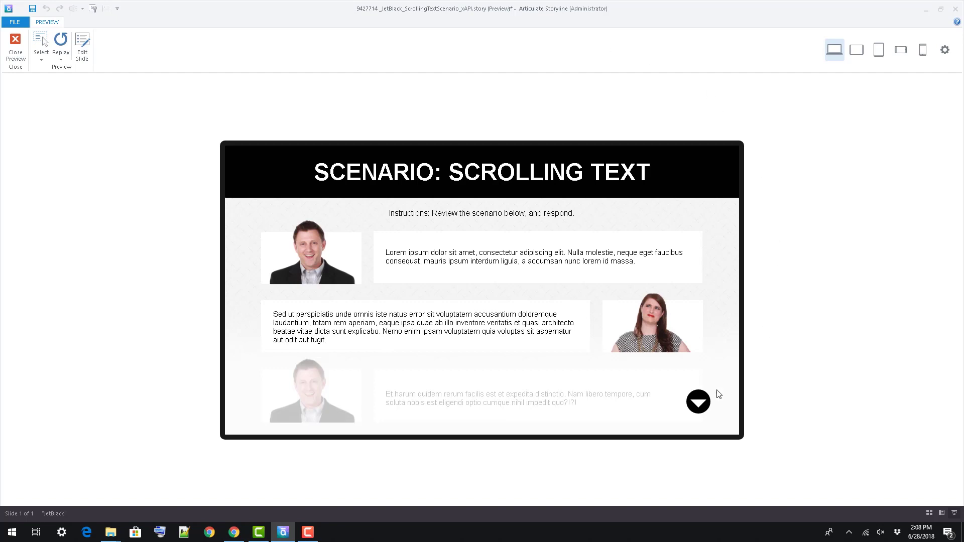
- Scroll the chat with the arrows, choose BUTTON 1 for Correct feedback, then close the preview
left_click(701, 403)
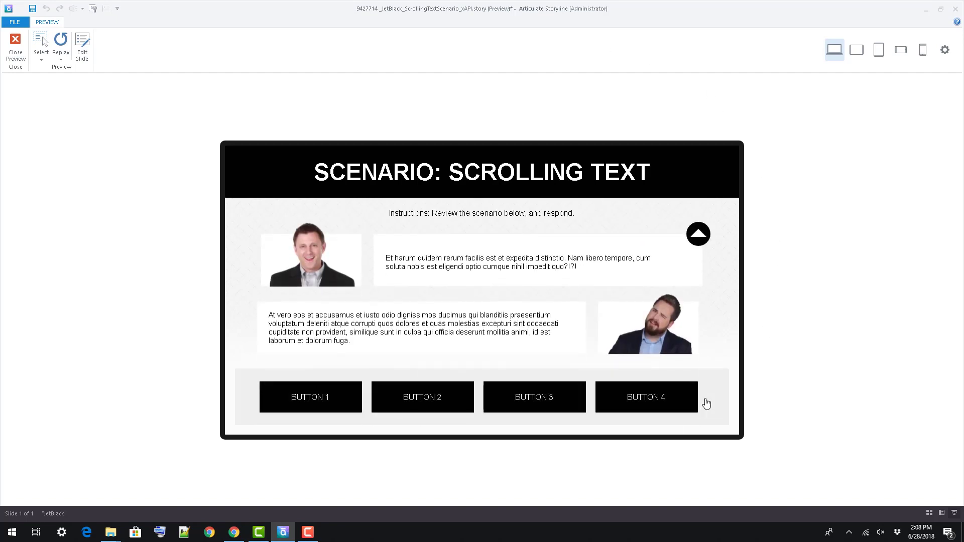
left_click(701, 239)
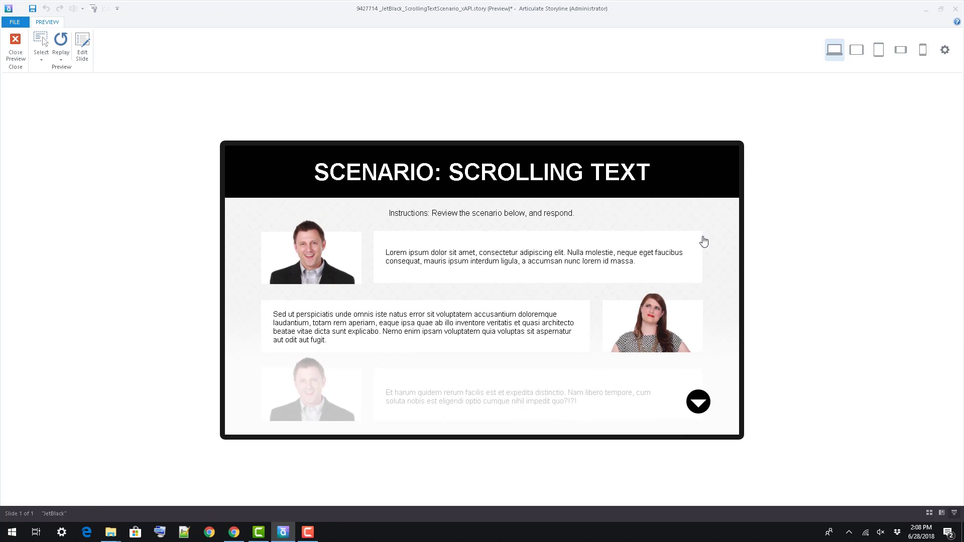
left_click(699, 402)
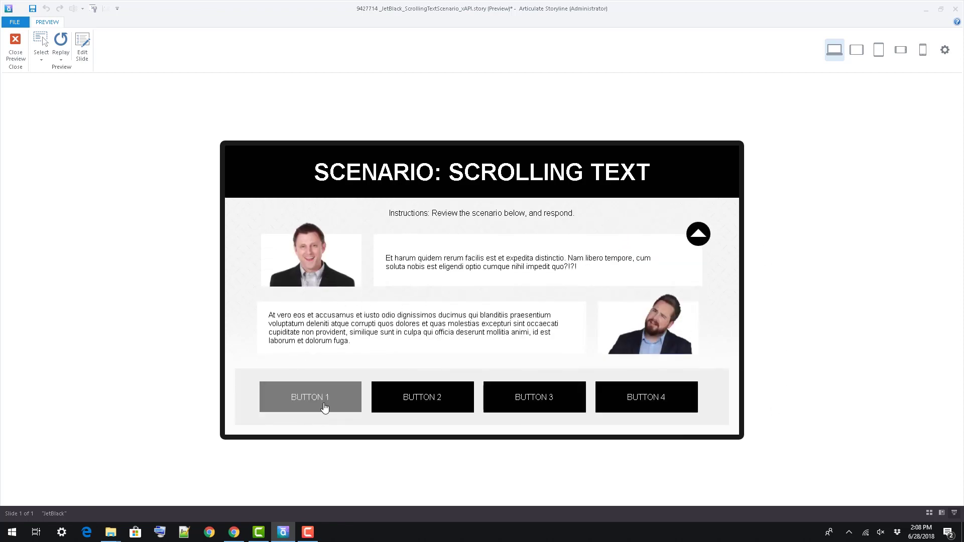
left_click(325, 408)
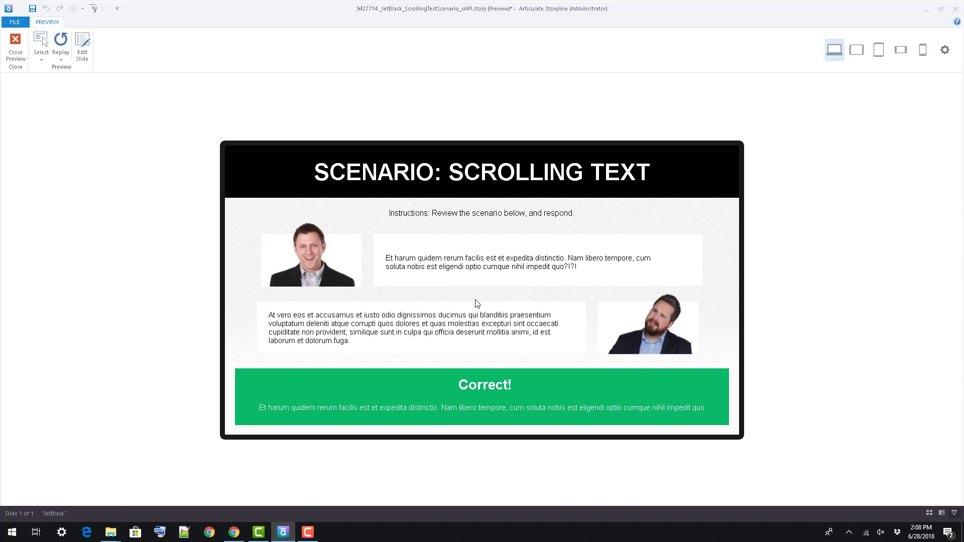
left_click(15, 44)
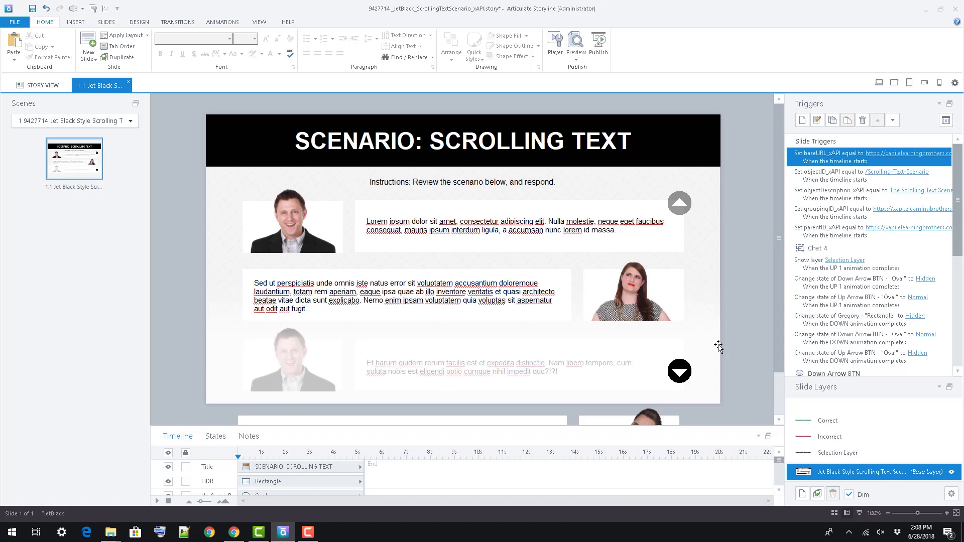
left_click(440, 222)
left_click(388, 283)
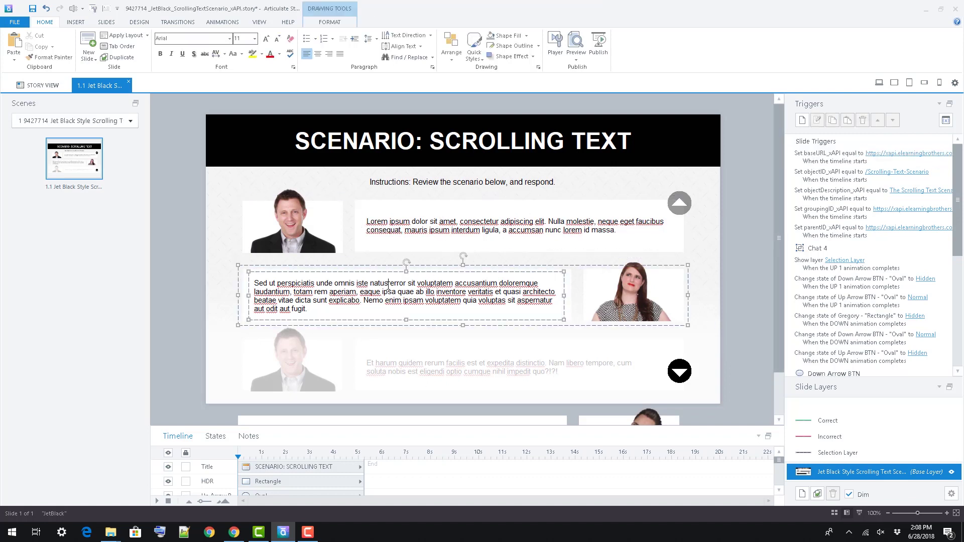
left_click(453, 363)
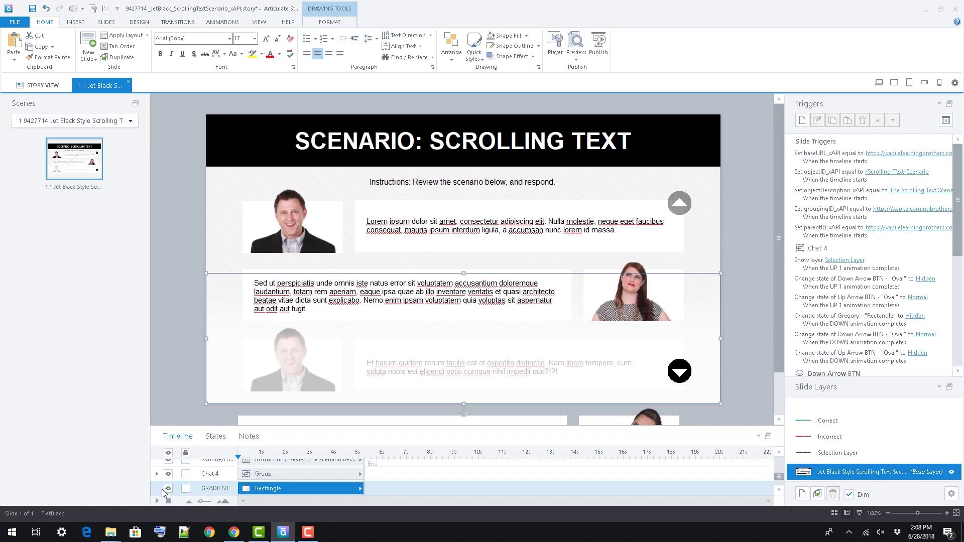
left_click(167, 488)
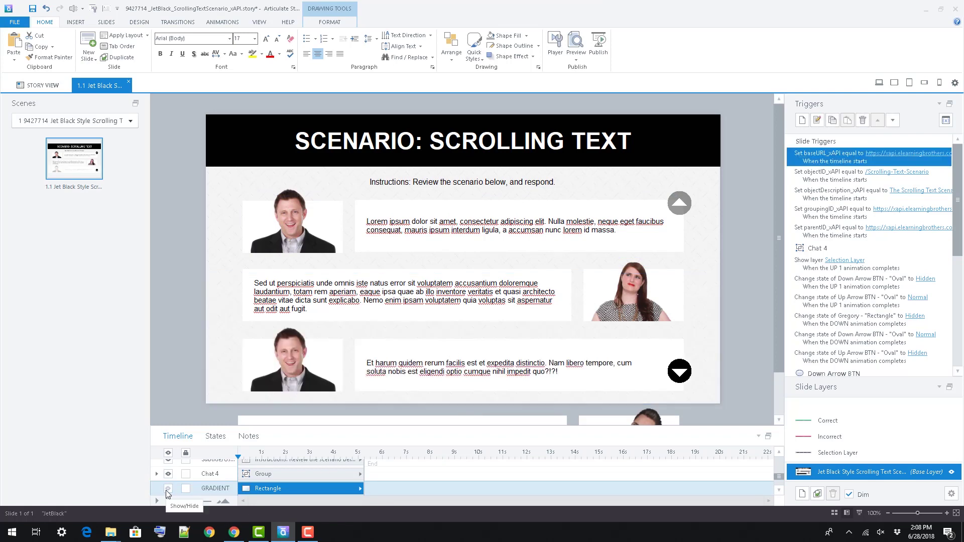
left_click(437, 364)
scroll(437, 364, "down", 1)
left_click(407, 384)
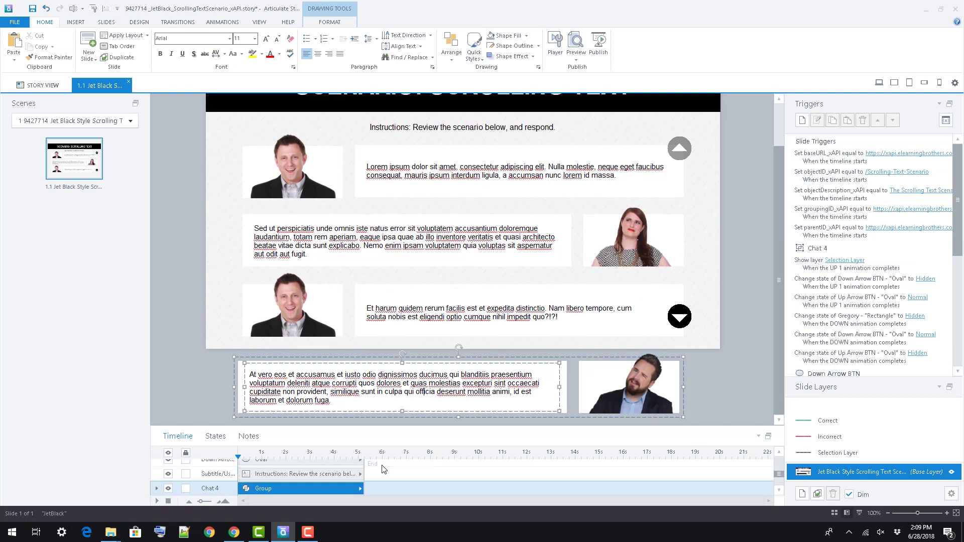
scroll(327, 483, "up", 5)
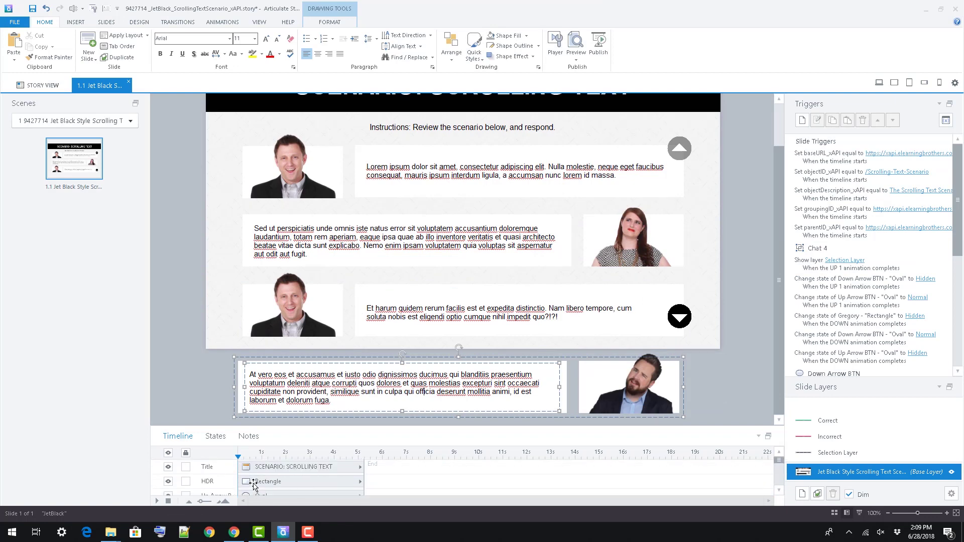
scroll(287, 471, "down", 1)
scroll(302, 467, "down", 1)
scroll(302, 467, "down", 1)
scroll(303, 467, "down", 2)
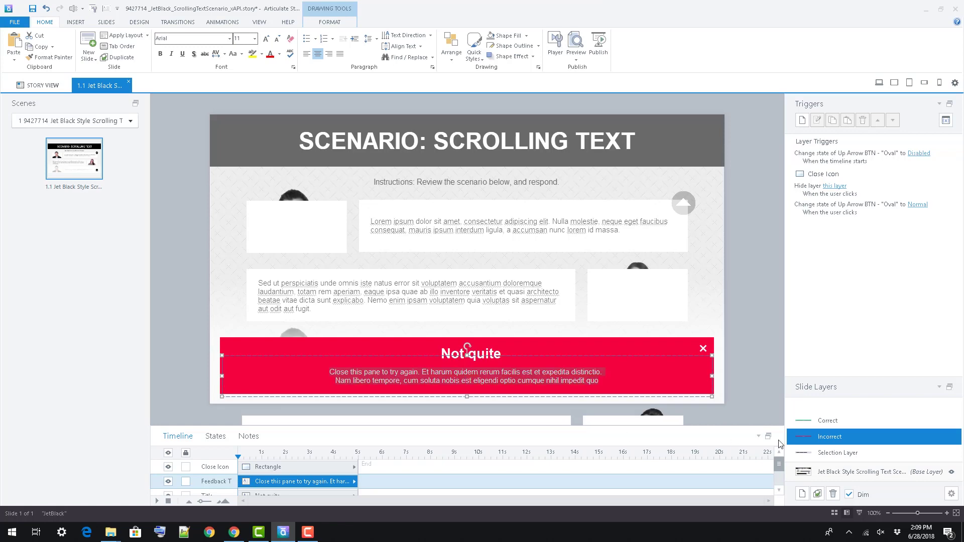
left_click(827, 421)
left_click(482, 354)
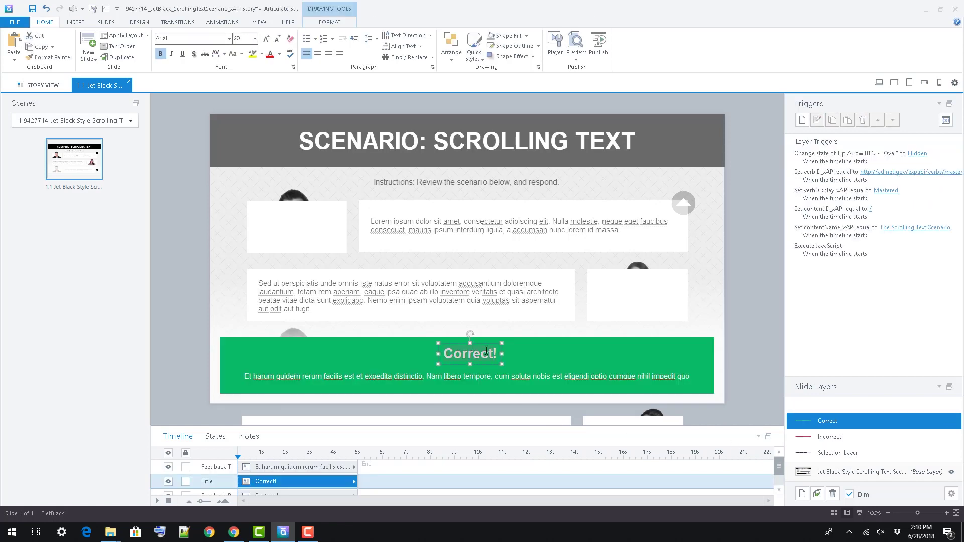
- Return to the base layer, select the Chat 1 group, and show its picture's states
left_click(859, 469)
scroll(181, 357, "down", 1)
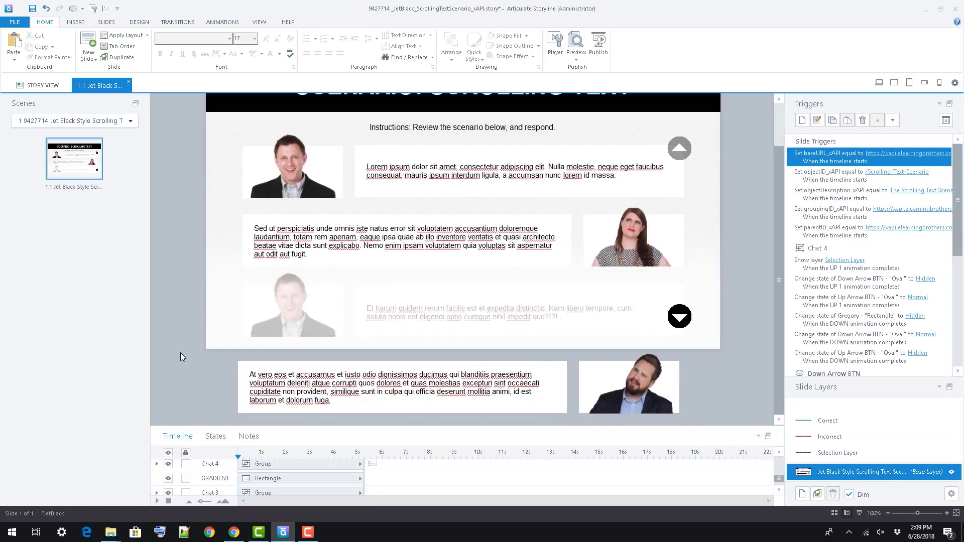
left_click(270, 170)
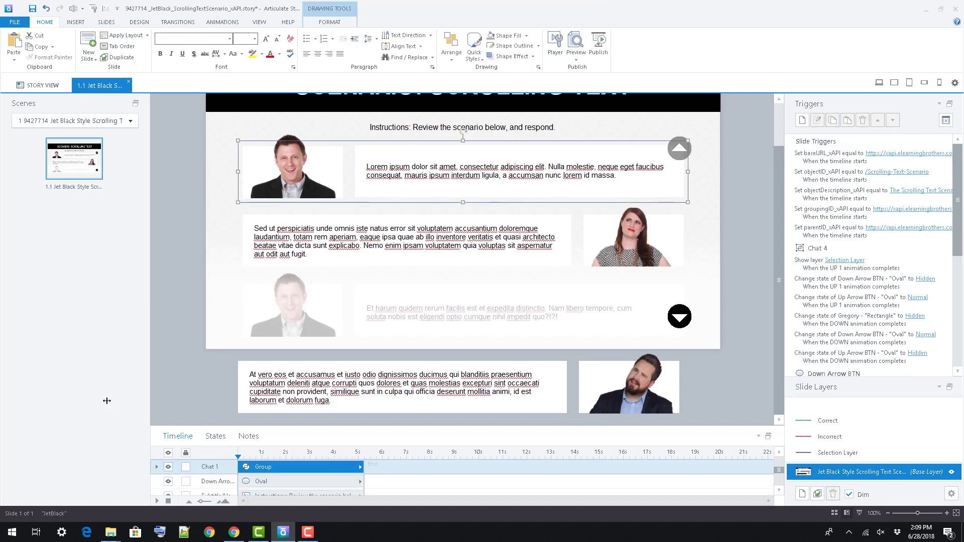
left_click(217, 436)
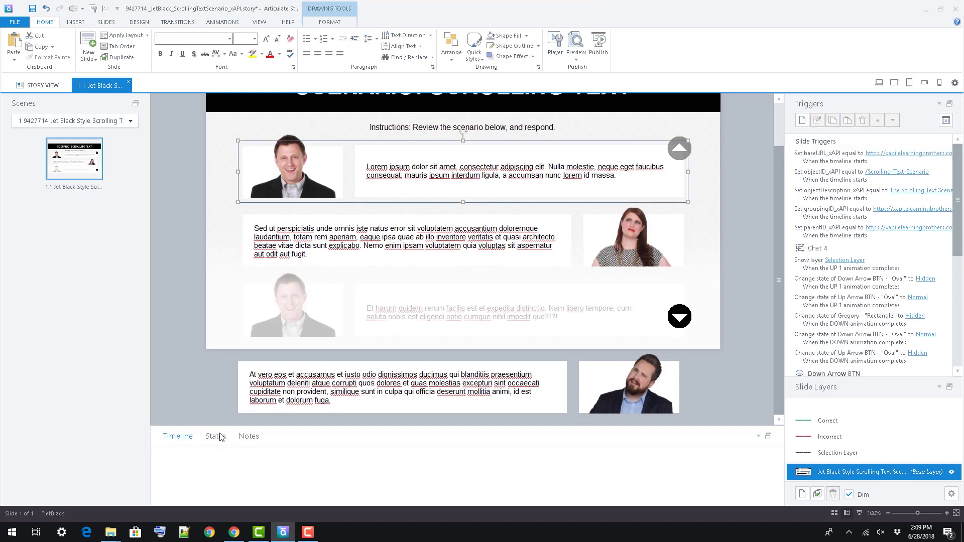
left_click(291, 136)
left_click(291, 181)
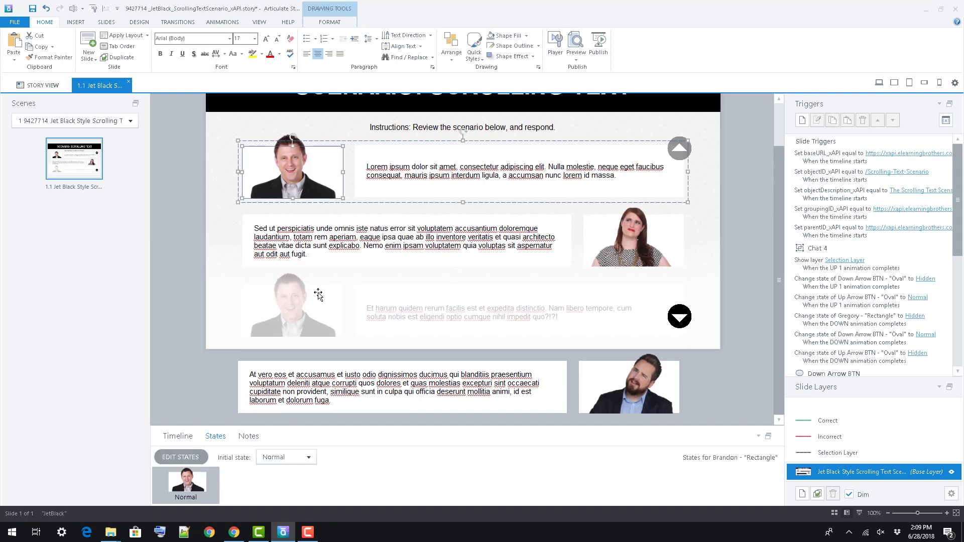
- Open the man's photo states, review its right-click options, finish editing, and deselect everything
double_click(194, 479)
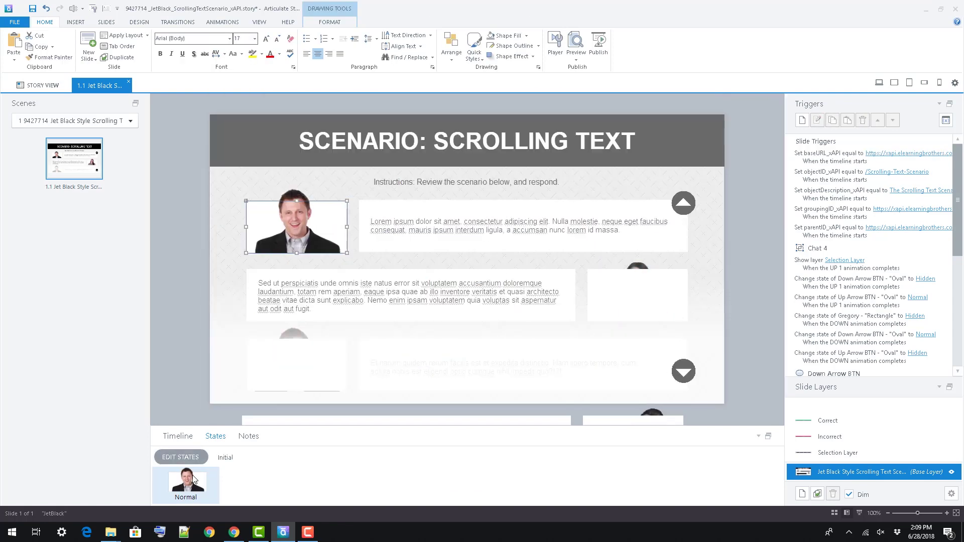
left_click(296, 232)
right_click(296, 232)
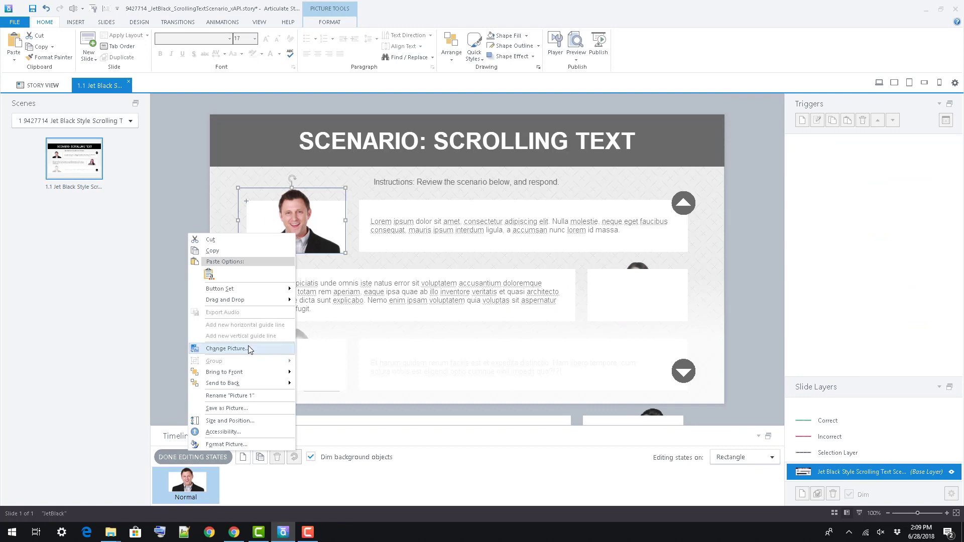
left_click(354, 200)
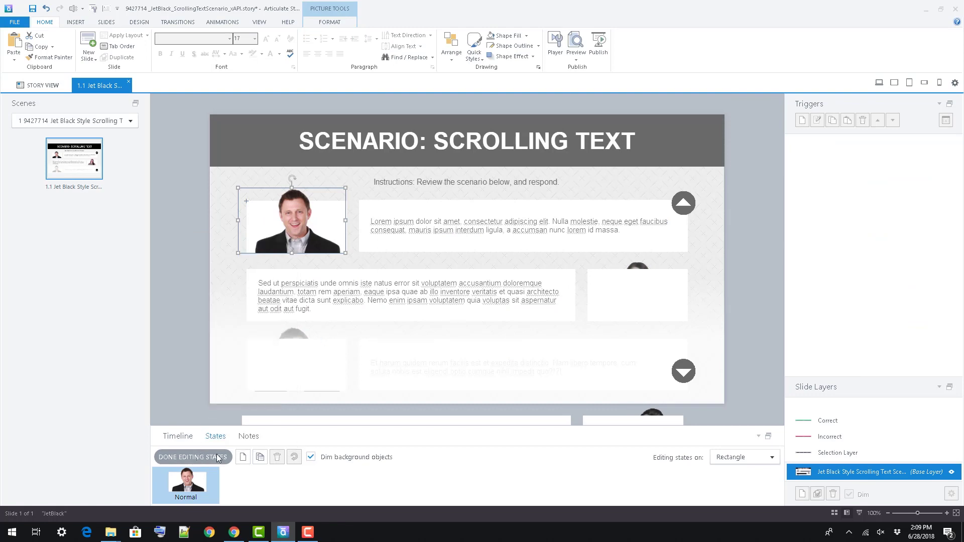
left_click(196, 454)
left_click(492, 38)
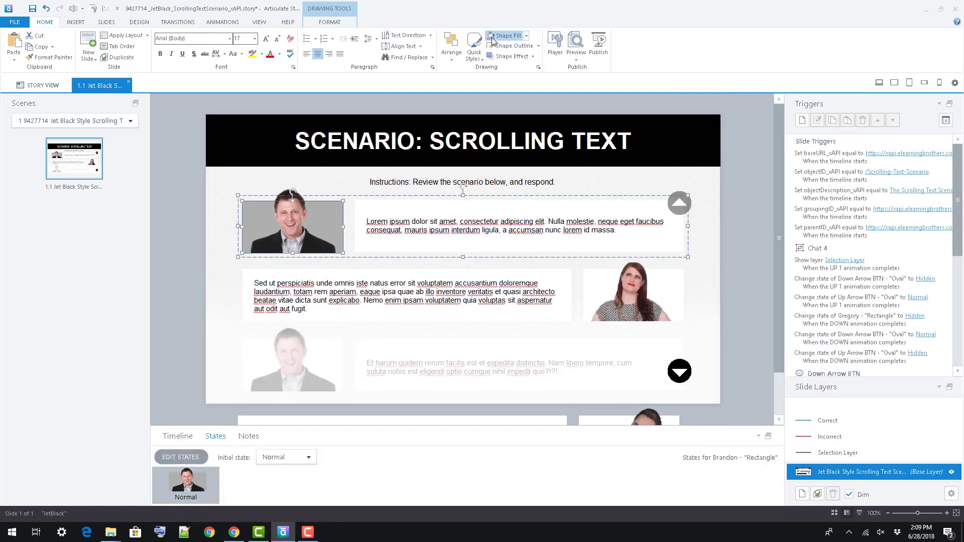
left_click(203, 240)
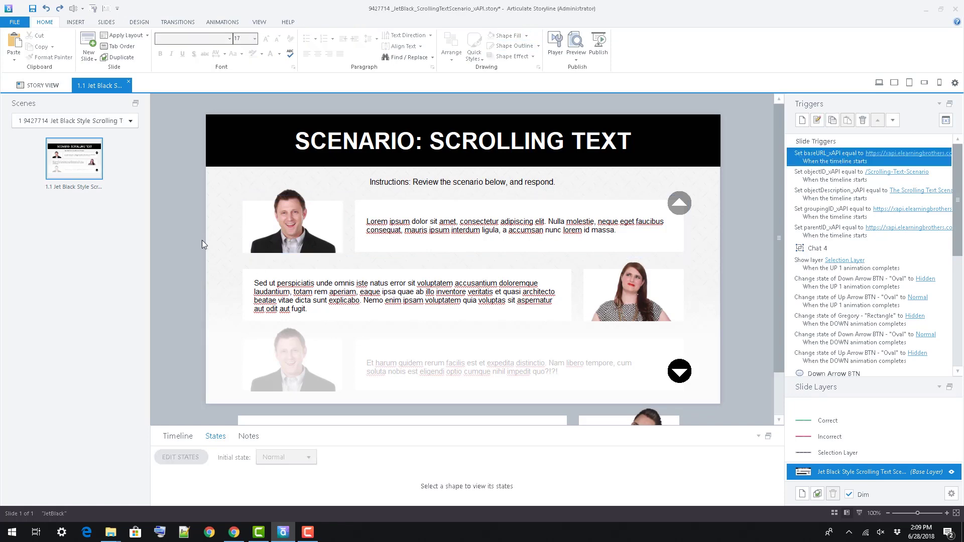
- Review triggers for Selection Layer BUTTONS 1 and 2 and BUTTON 4's states, then the base layer timeline
left_click(848, 453)
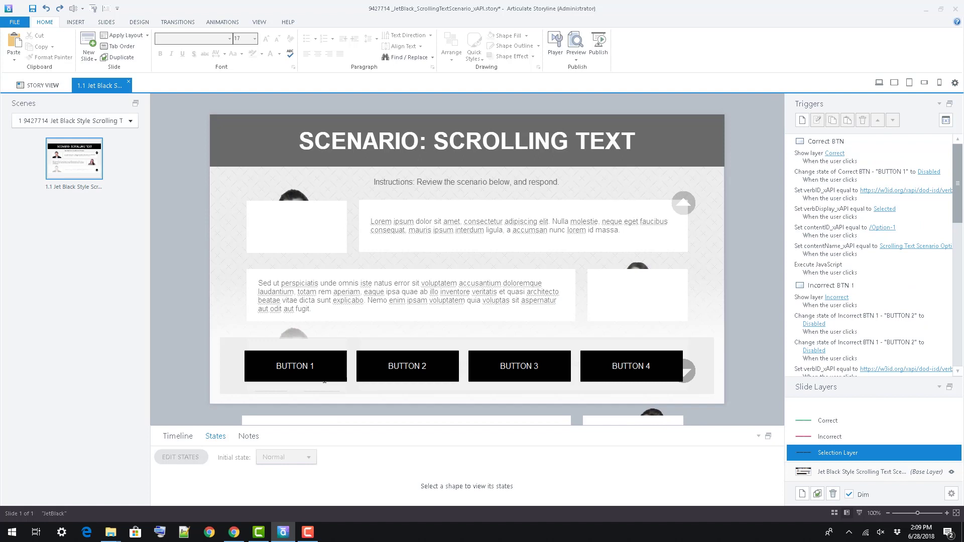
left_click(302, 366)
left_click(416, 368)
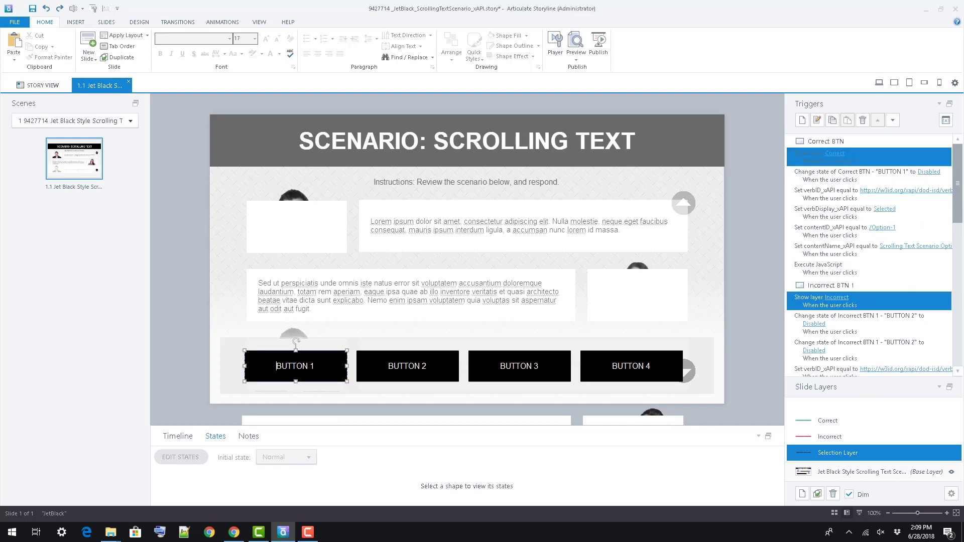
left_click(640, 369)
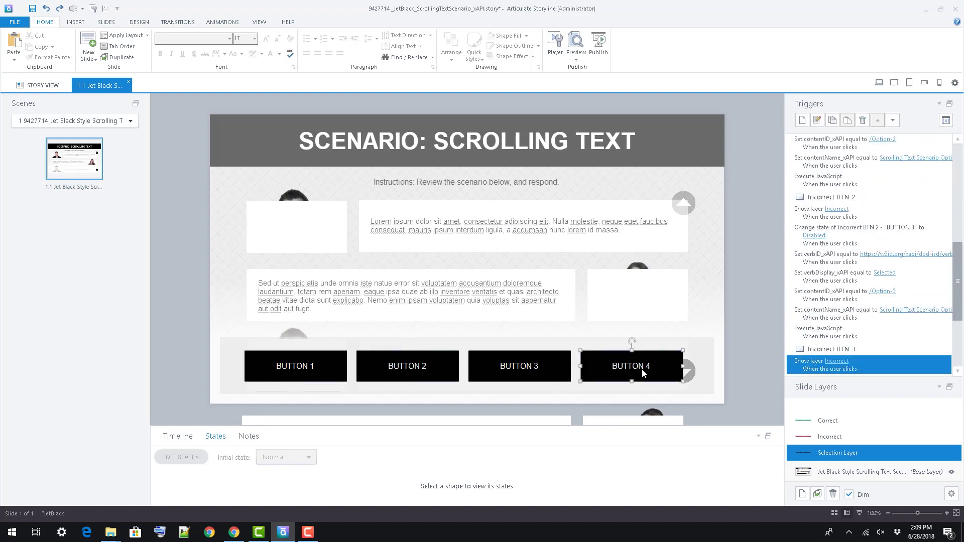
left_click(178, 436)
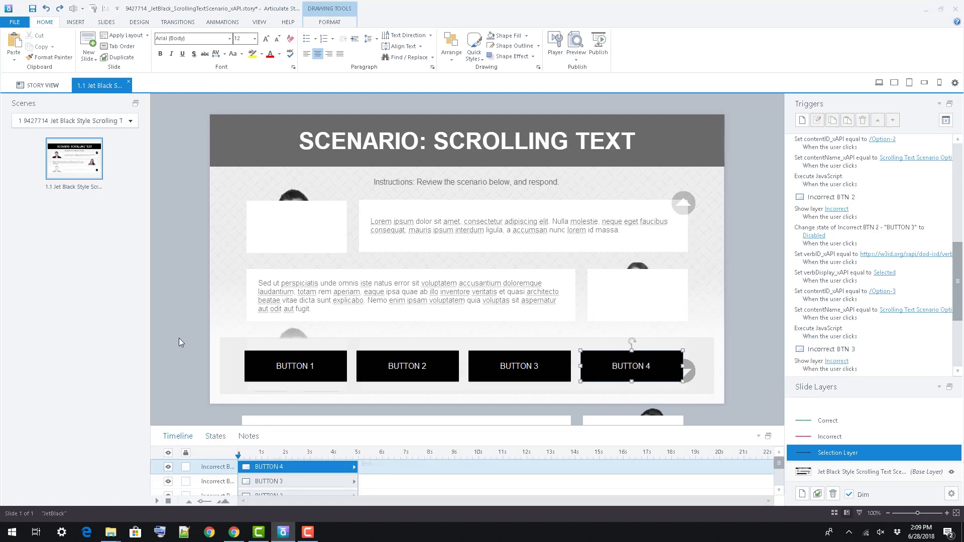
left_click(862, 473)
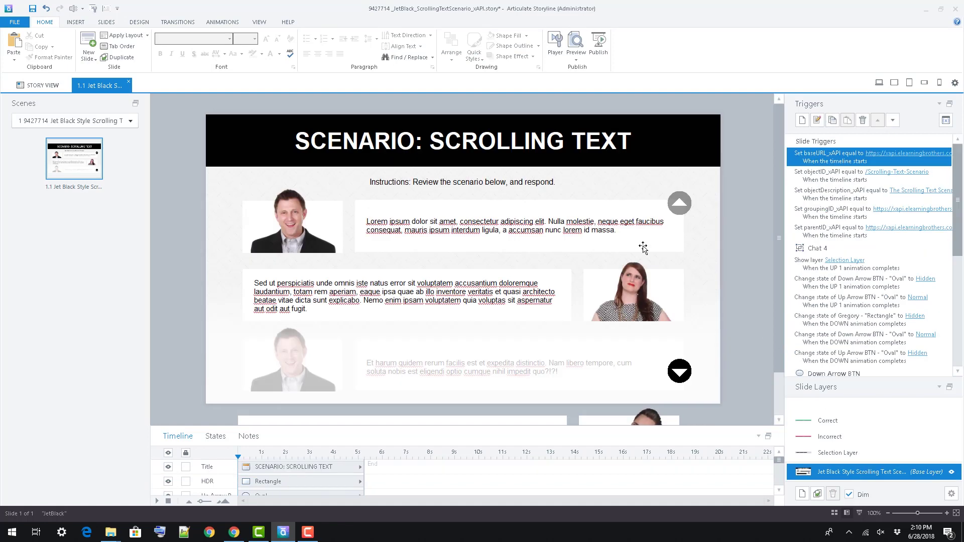
left_click(285, 228)
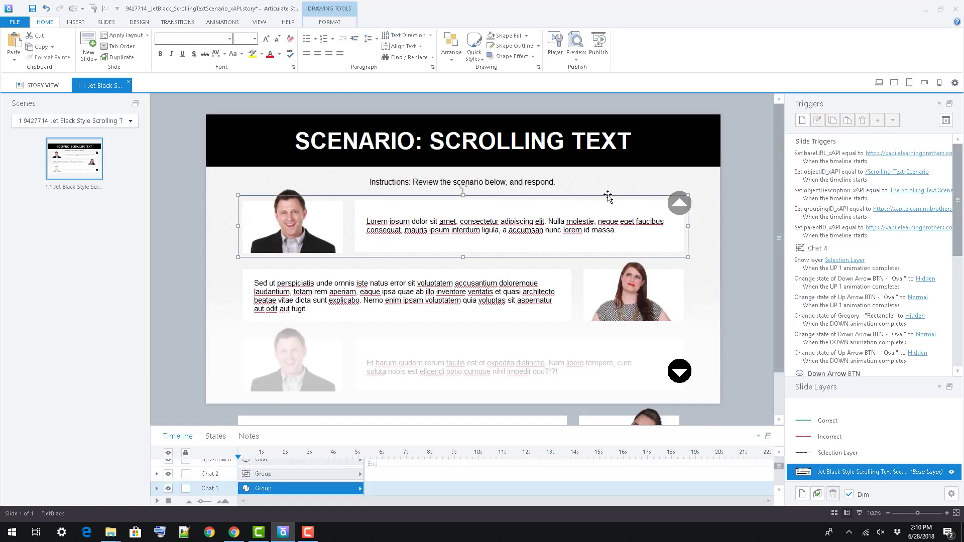
left_click(226, 21)
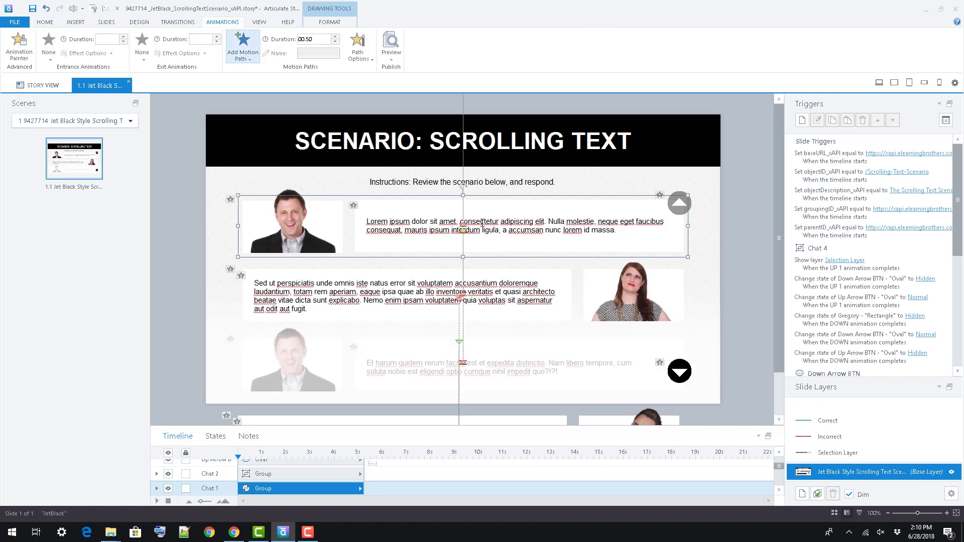
left_click(681, 371)
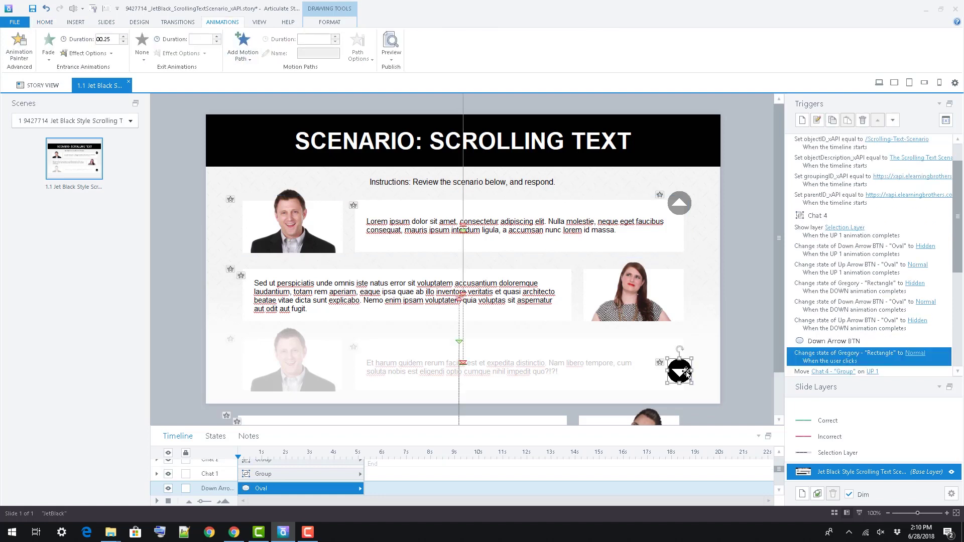
left_click_drag(959, 249, 959, 337)
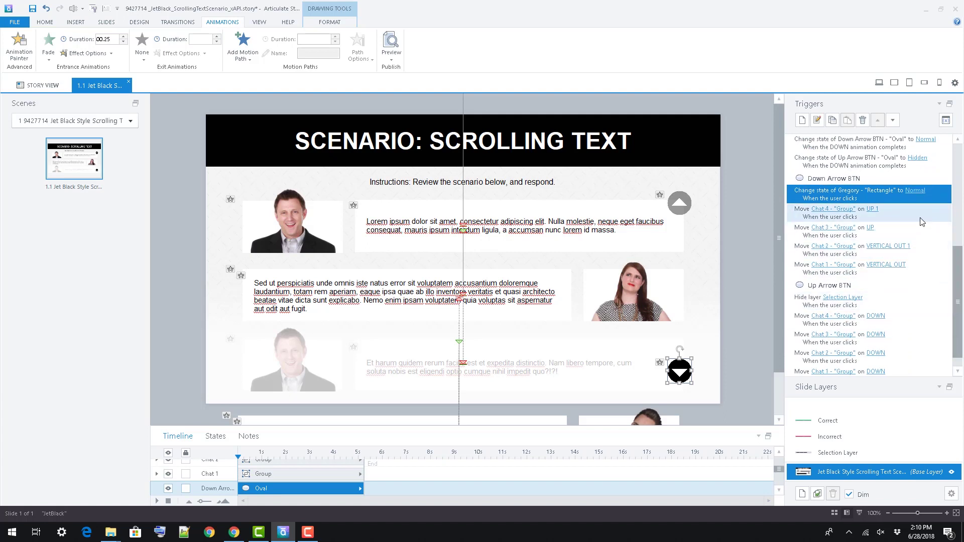
left_click(920, 215)
left_click(925, 249)
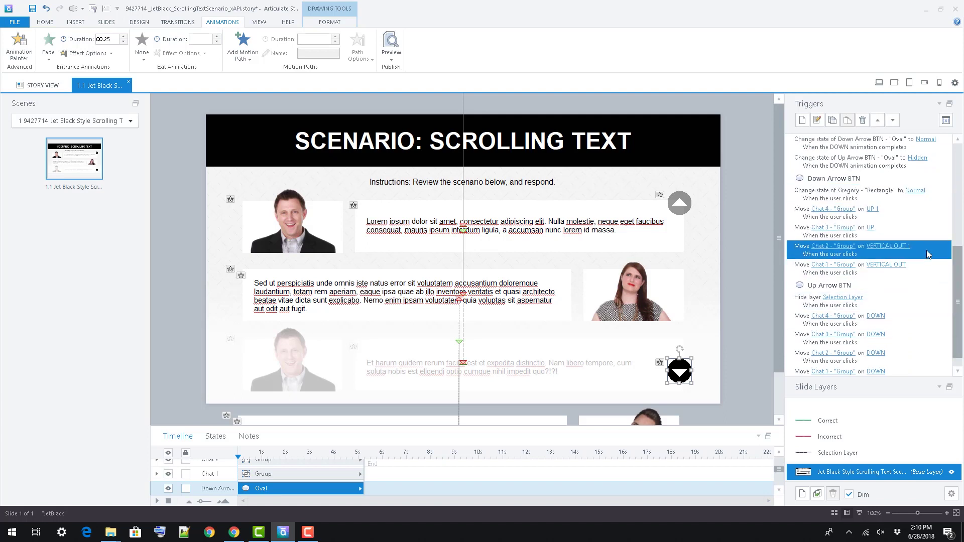
left_click(923, 266)
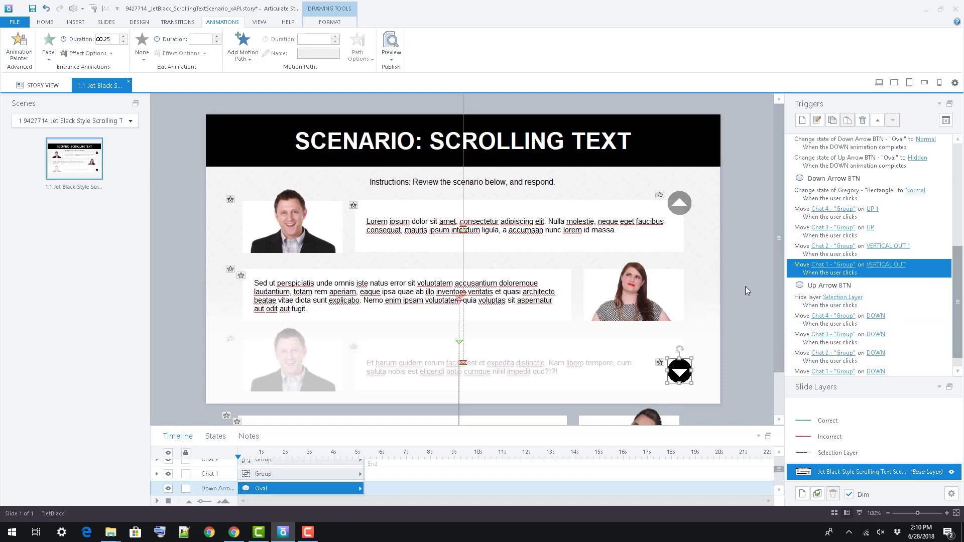
scroll(743, 290, "down", 2)
left_click(650, 403)
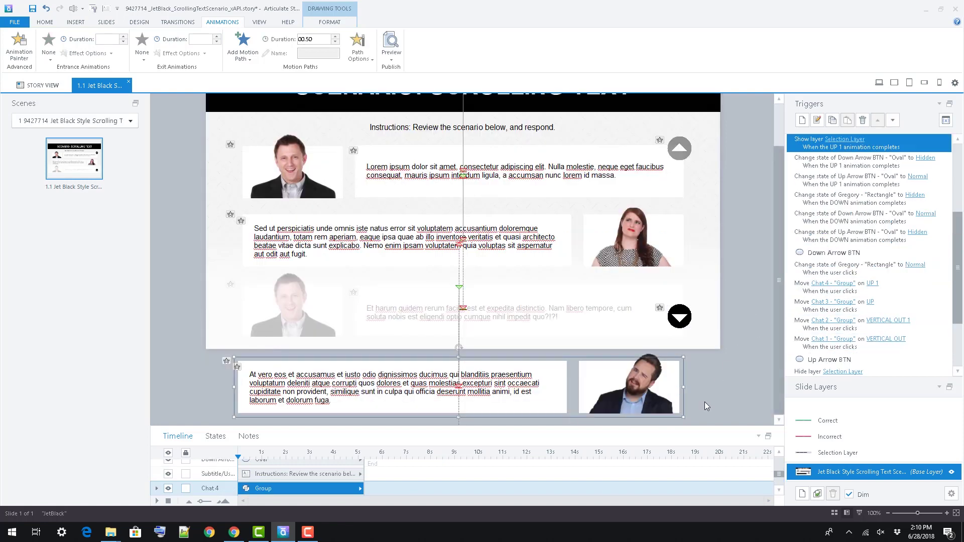
scroll(889, 240, "up", 1)
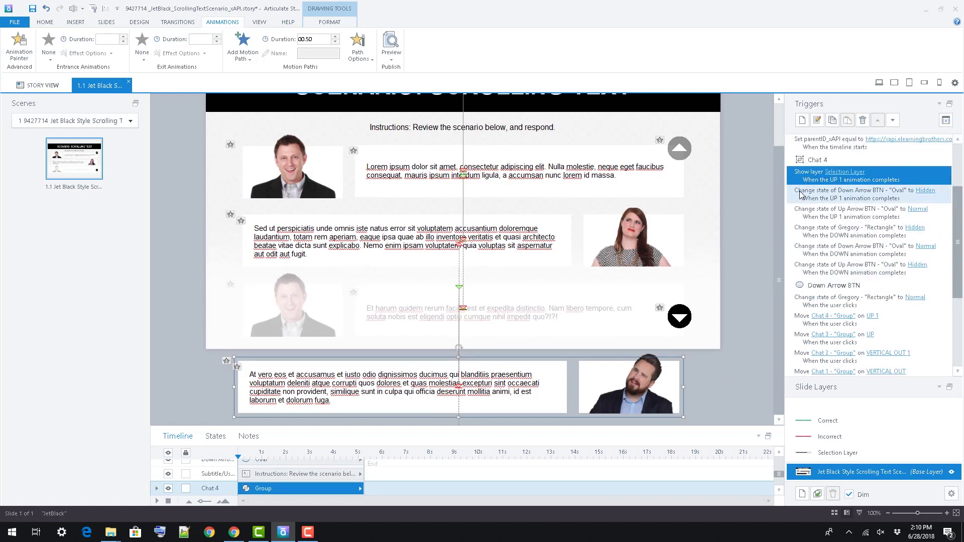
left_click(747, 242)
scroll(747, 242, "up", 2)
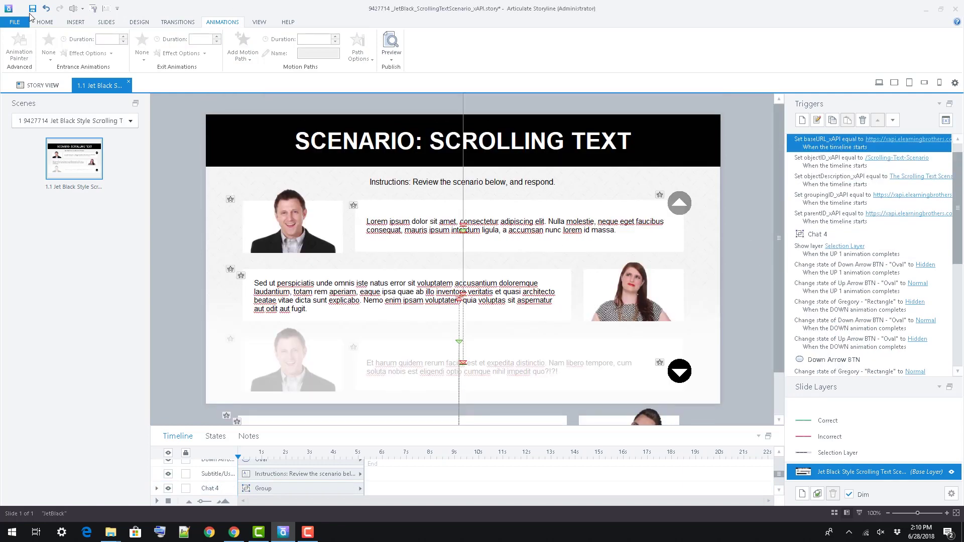